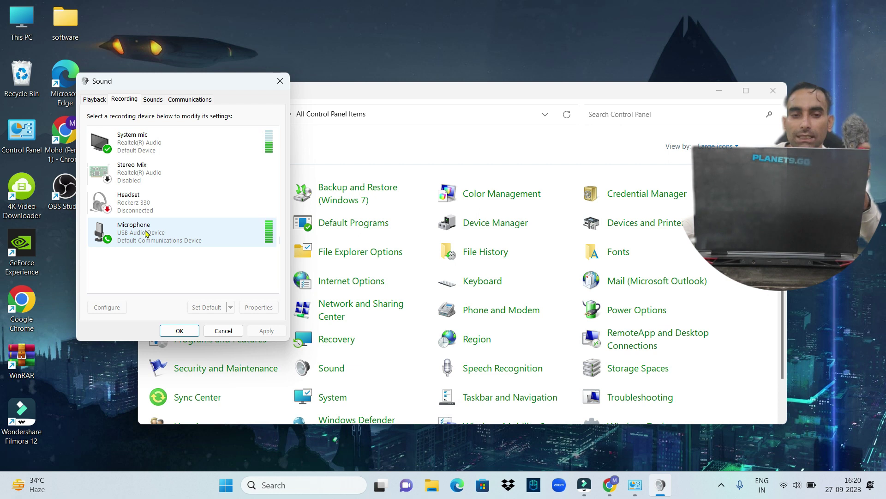
# - Disable the System mic recording device and confirm the Sound settings
pyautogui.rightClick(170, 131)
pyautogui.click(188, 148)
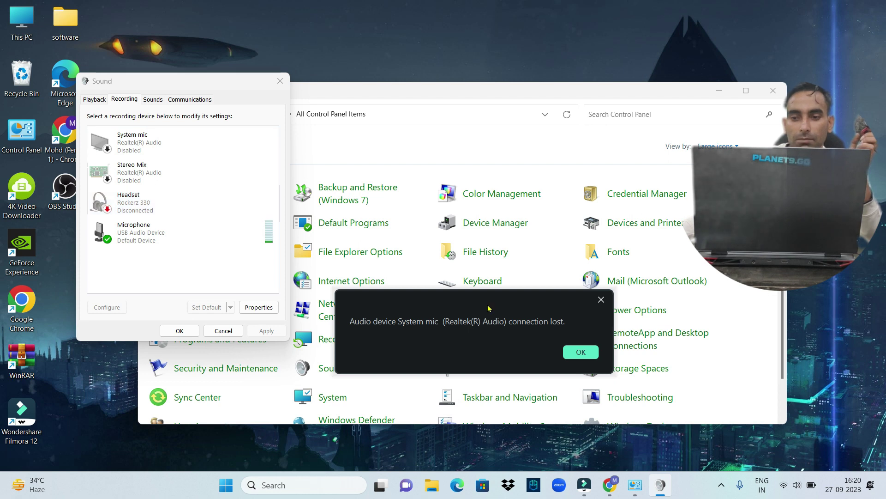
pyautogui.click(577, 353)
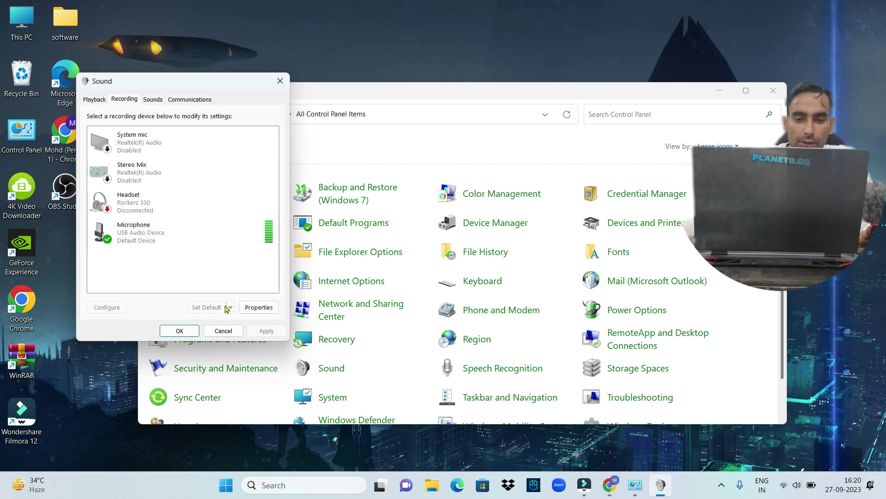
pyautogui.click(164, 335)
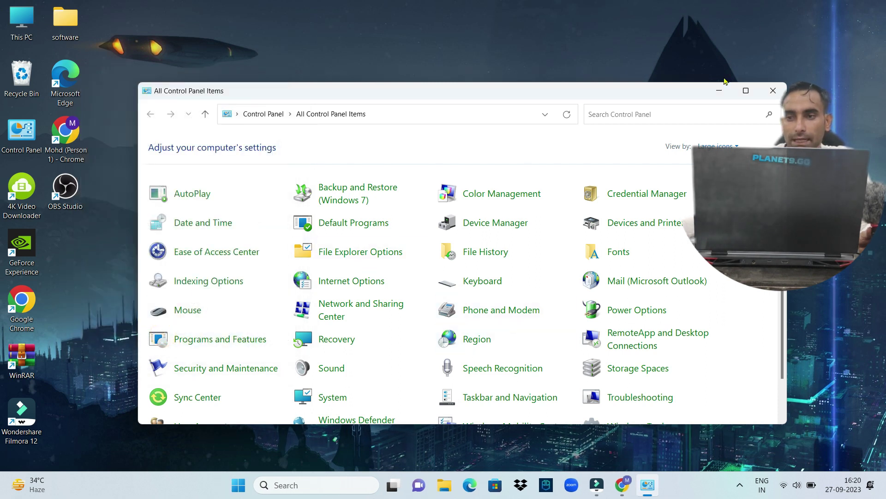
# - Minimize the Control Panel window, launch OBS Studio and select Scene 2
pyautogui.click(718, 90)
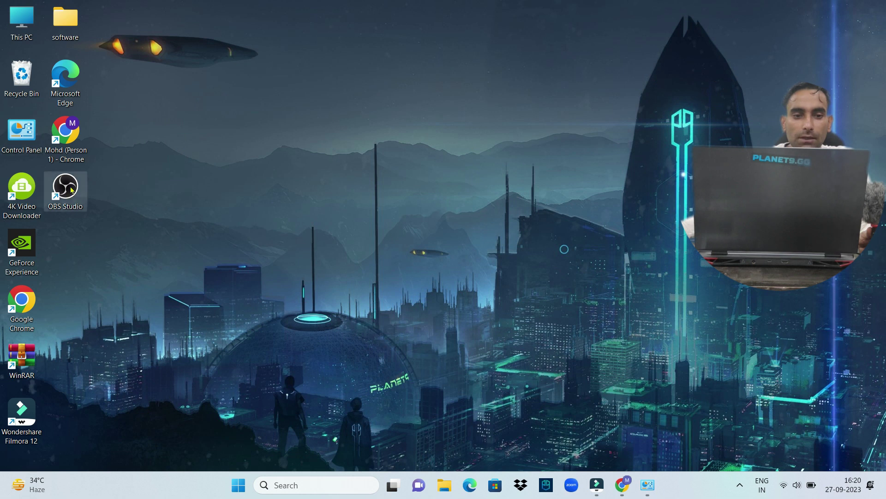
pyautogui.rightClick(72, 190)
pyautogui.click(109, 225)
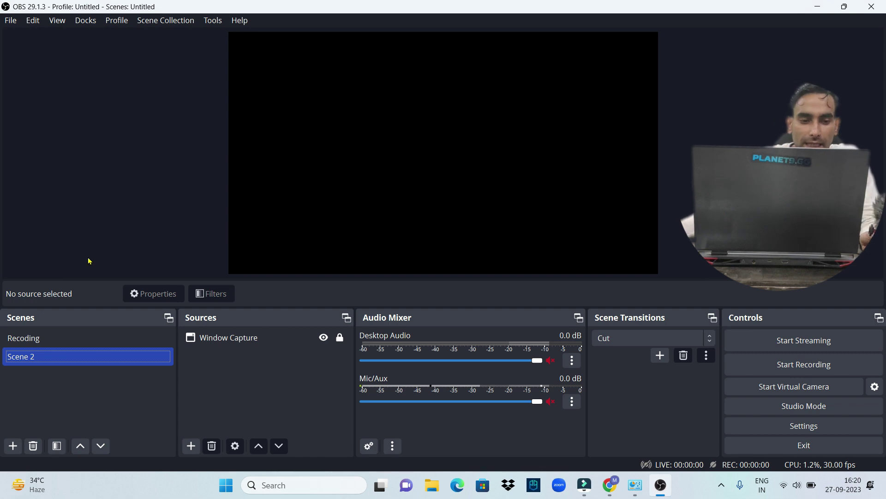
pyautogui.click(48, 346)
pyautogui.click(53, 356)
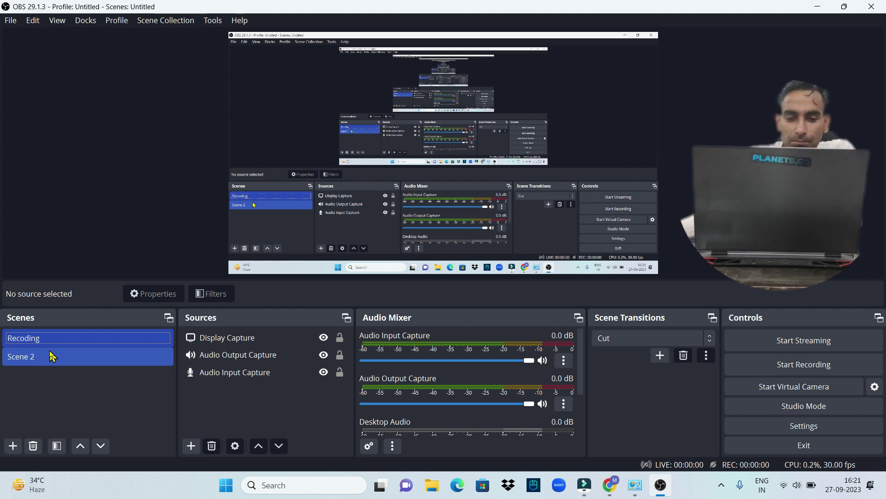
pyautogui.click(28, 361)
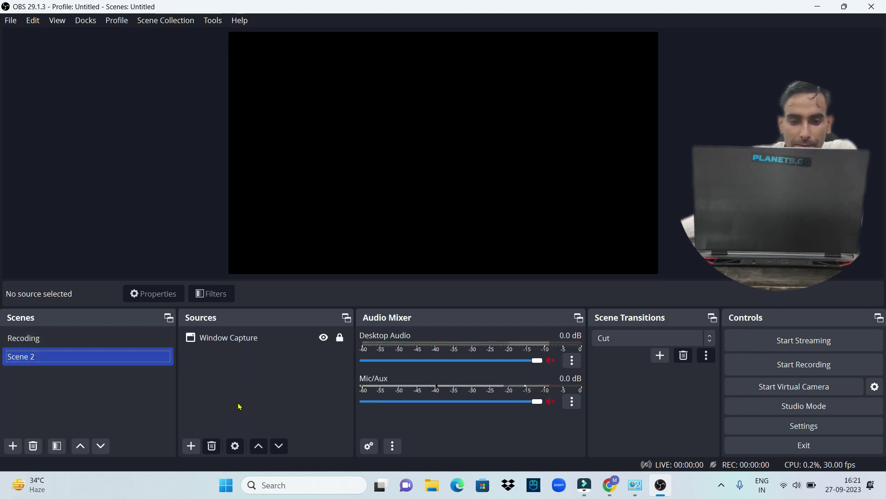
# - Remove the Window Capture source from Scene 2
pyautogui.click(228, 339)
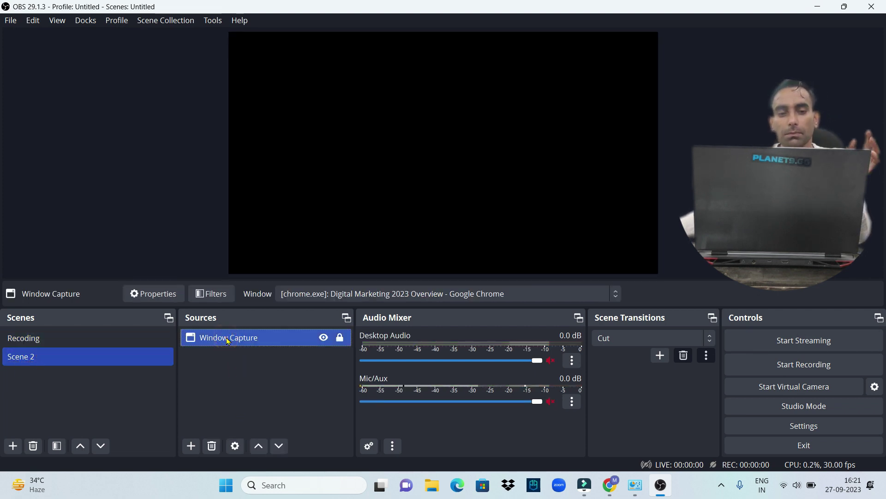
pyautogui.rightClick(230, 340)
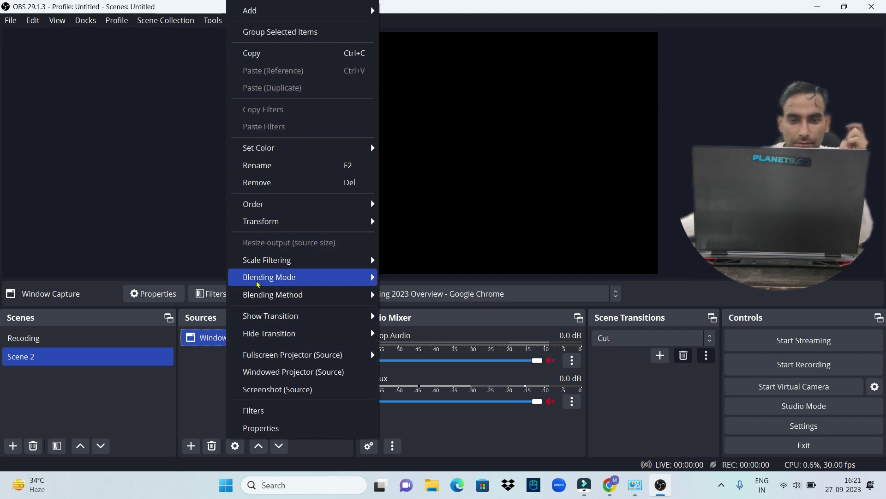
pyautogui.click(257, 182)
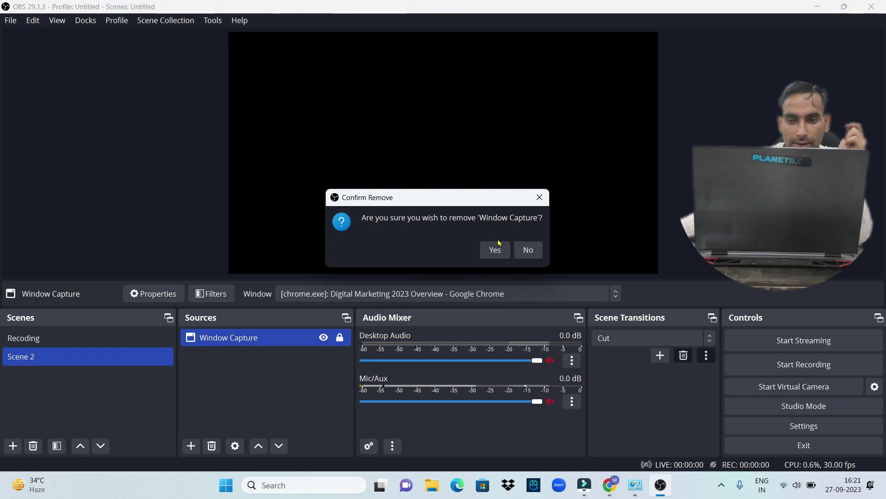
pyautogui.click(495, 250)
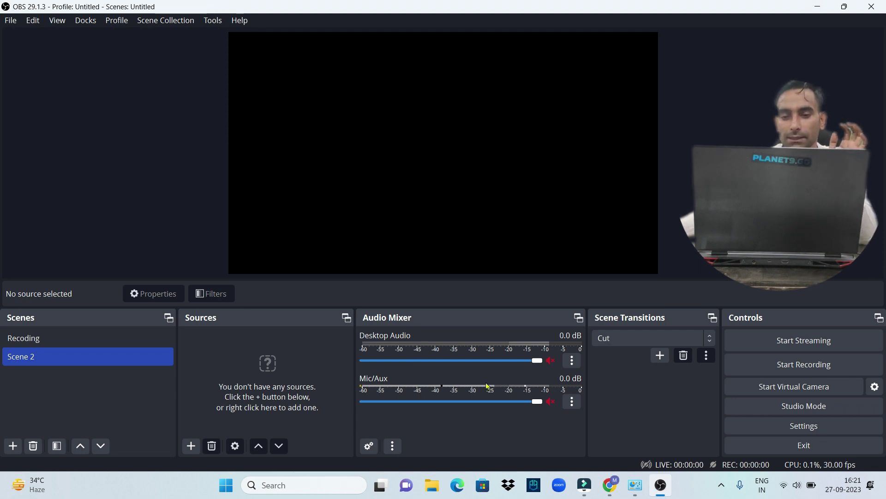
# - Hide the Desktop Audio and Mic/Aux channels in the audio mixer
pyautogui.click(573, 361)
pyautogui.click(586, 208)
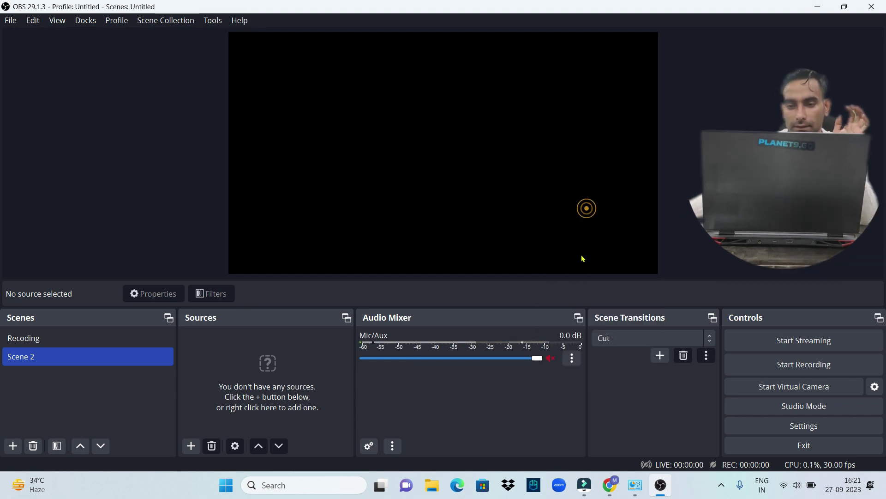
pyautogui.click(572, 360)
pyautogui.click(598, 210)
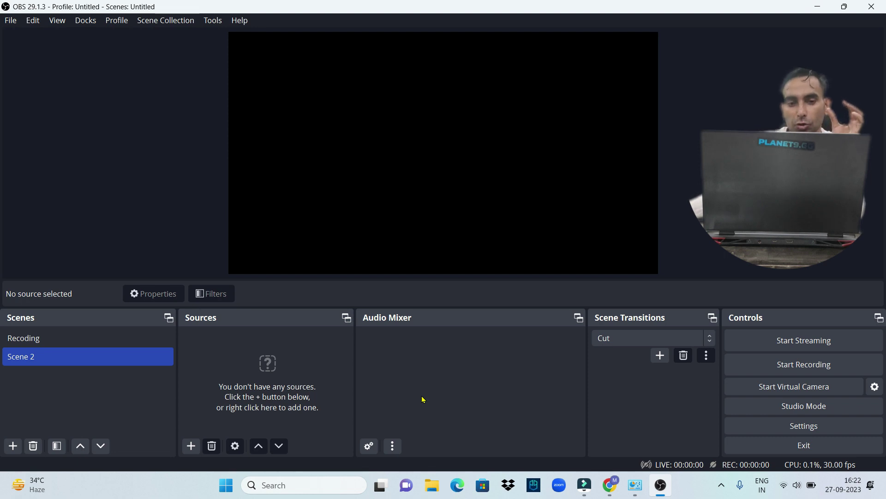
# - Add a new Display Capture source of the primary monitor to Scene 2, keeping the suggested name and automatic capture method
pyautogui.click(191, 445)
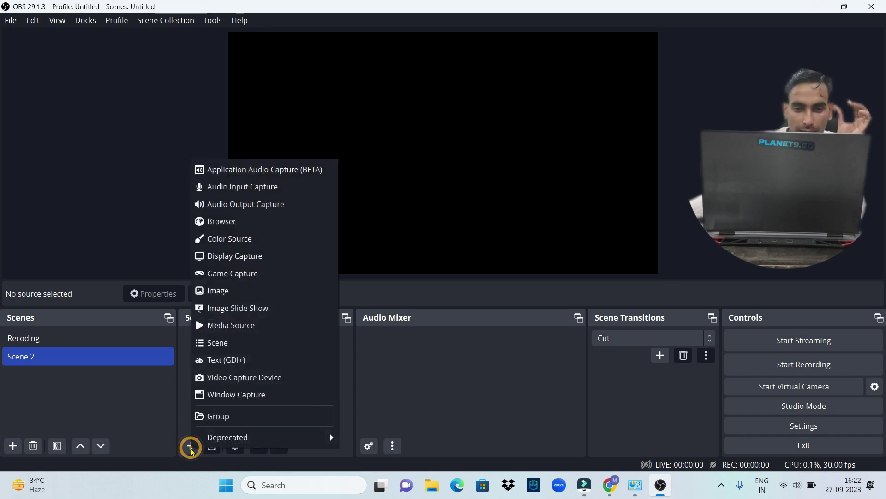
pyautogui.click(251, 262)
pyautogui.click(470, 308)
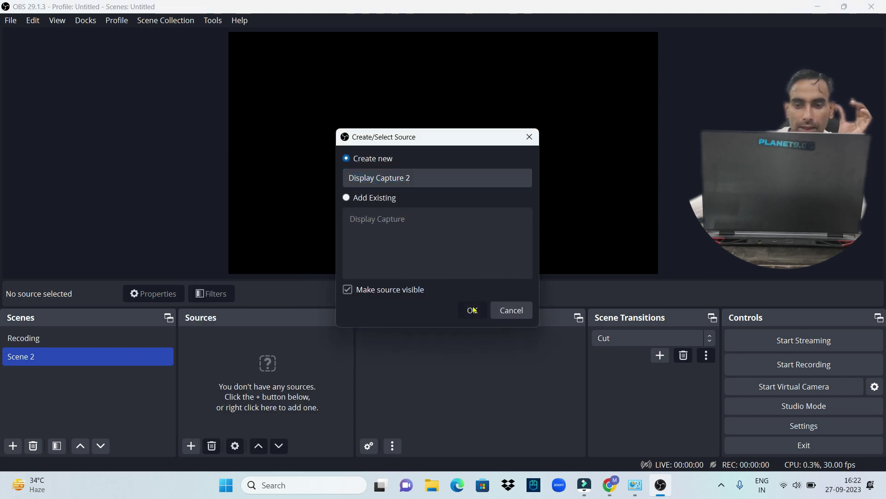
pyautogui.click(571, 389)
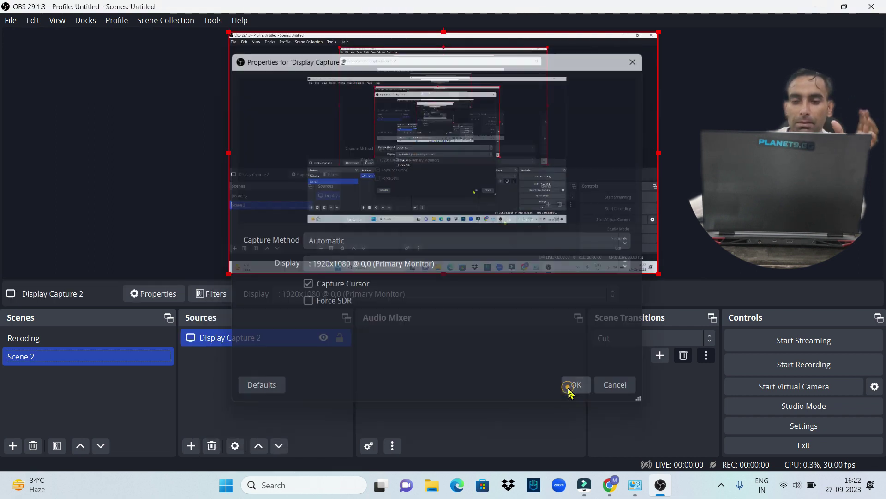
# - Stretch the display capture to fill the screen and lock the source
pyautogui.rightClick(444, 164)
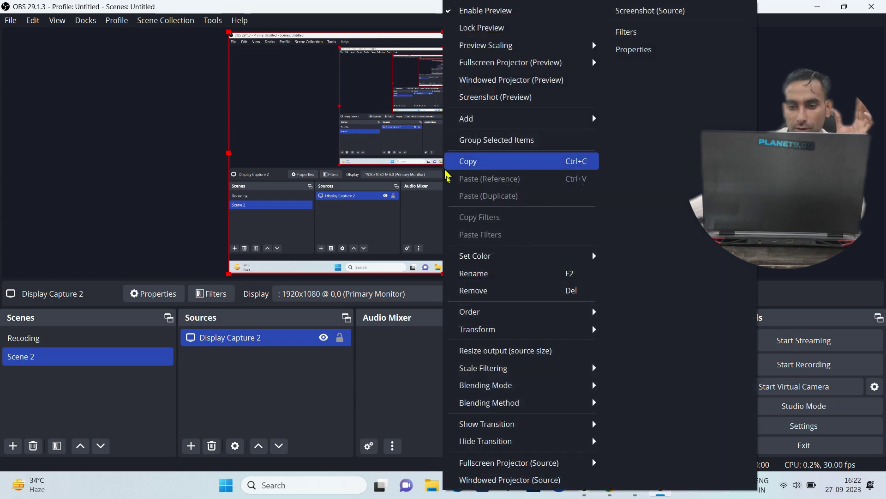
pyautogui.moveTo(498, 333)
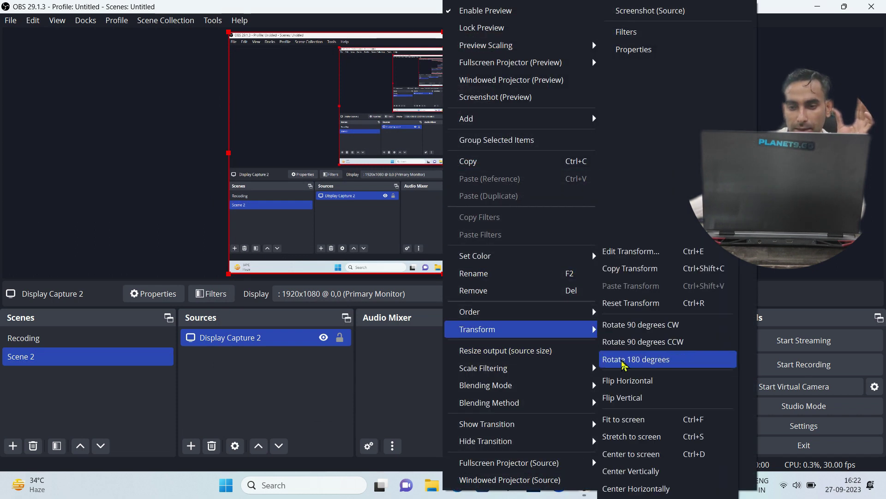
pyautogui.click(638, 440)
pyautogui.click(208, 270)
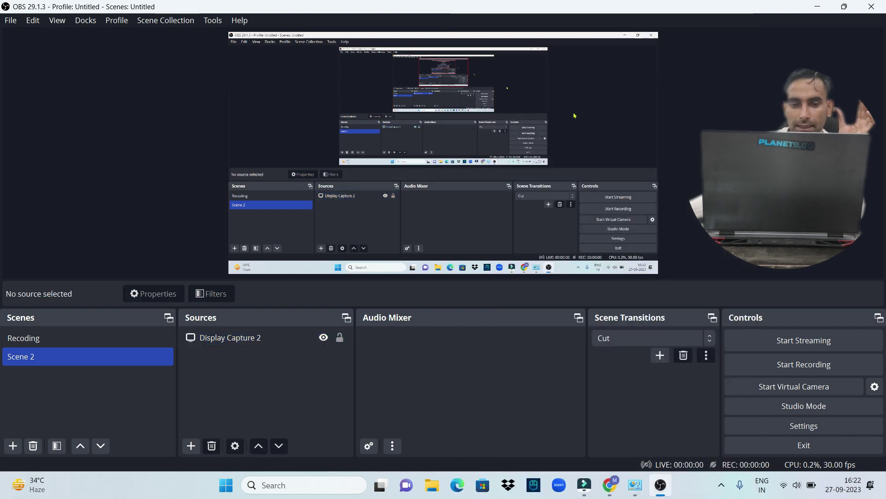
pyautogui.click(340, 340)
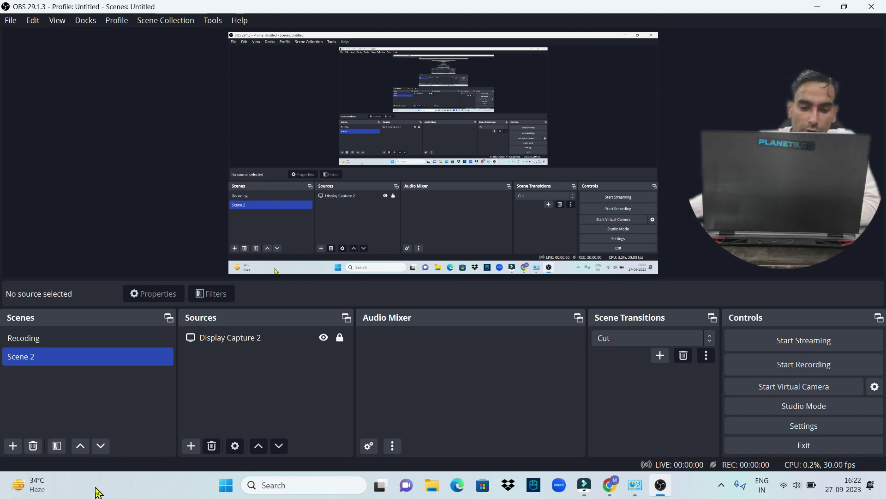
# - Add a new Audio Input Capture source that uses the Microphone (USB Audio Device)
pyautogui.click(191, 446)
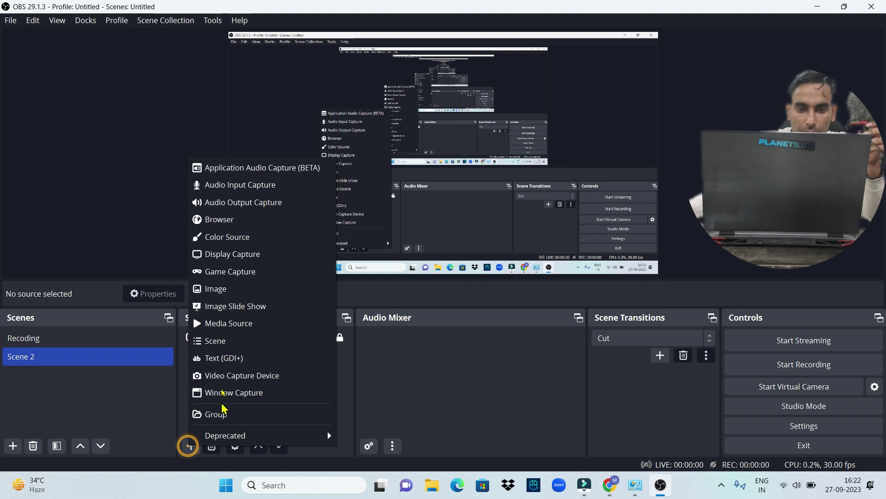
pyautogui.click(217, 185)
pyautogui.click(471, 310)
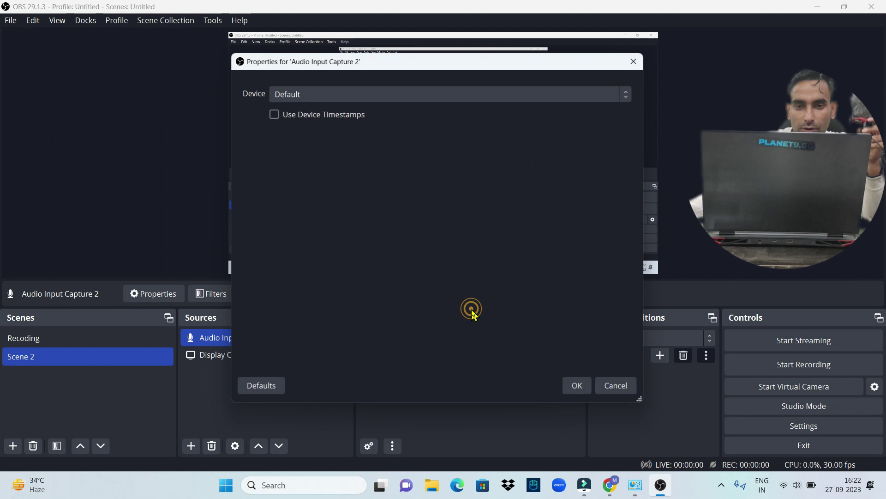
pyautogui.click(368, 98)
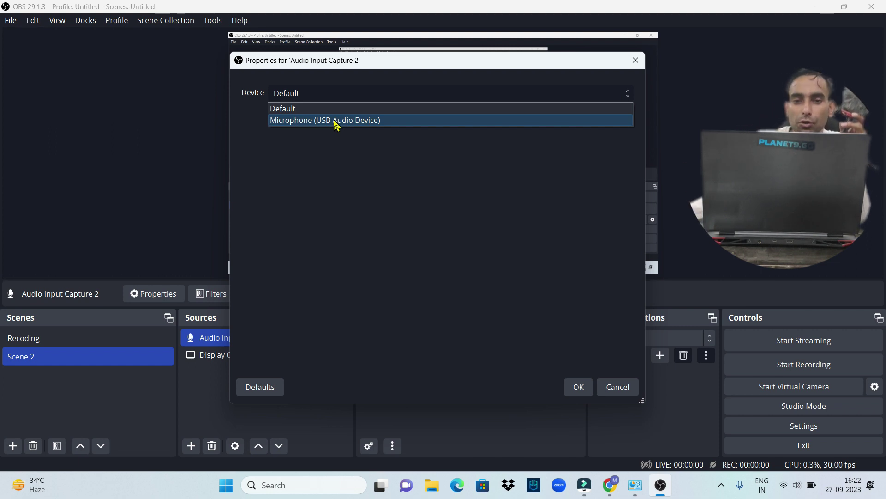
pyautogui.click(335, 121)
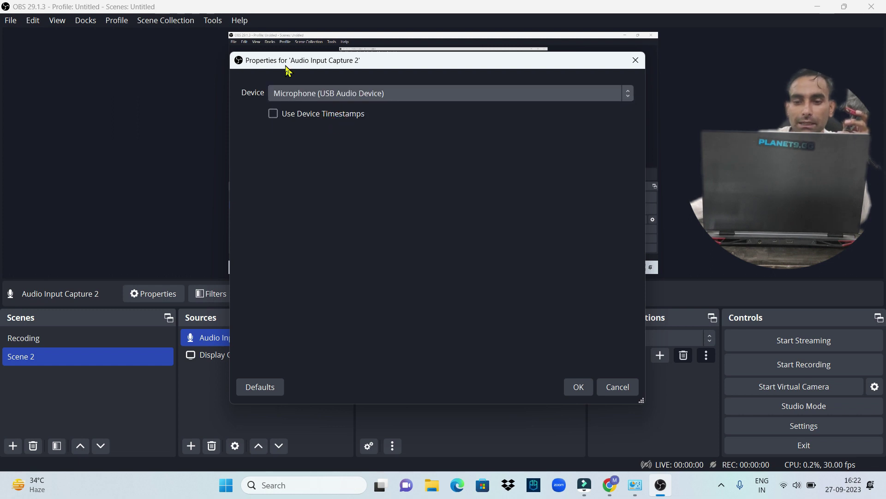
pyautogui.click(580, 389)
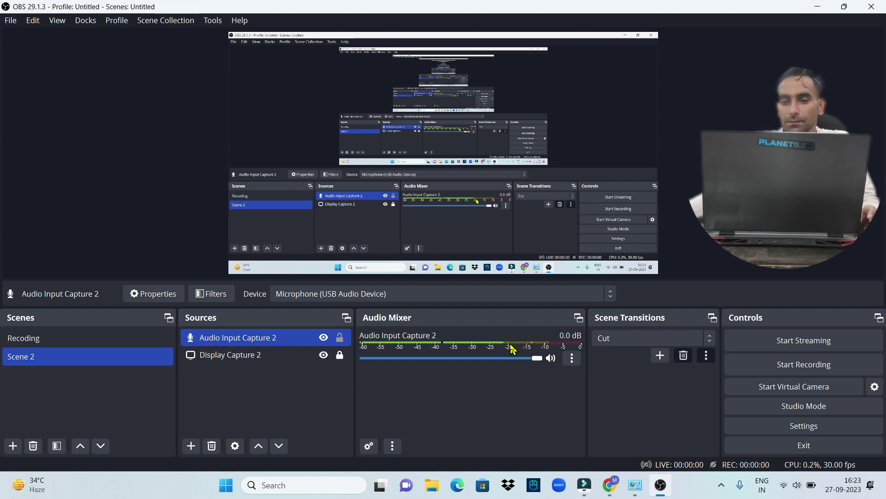
# - Add a VST 2.x Plug-in filter with its suggested name to the audio input capture source
pyautogui.rightClick(511, 349)
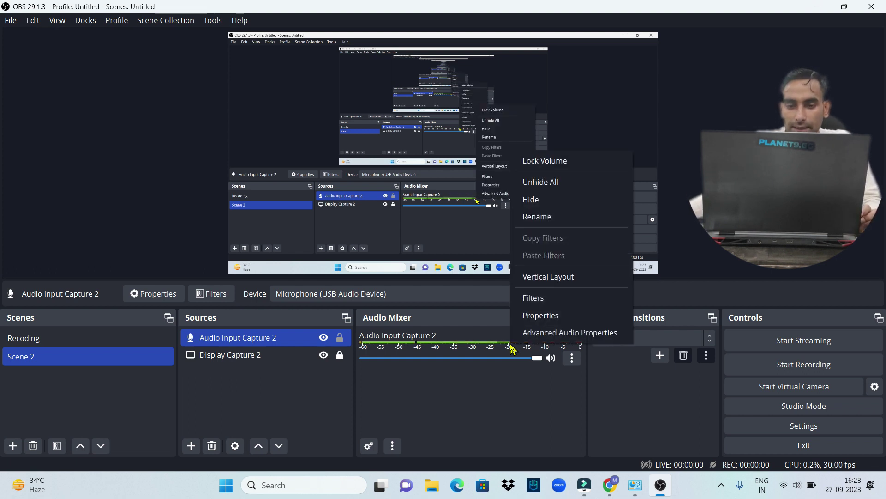
pyautogui.click(426, 340)
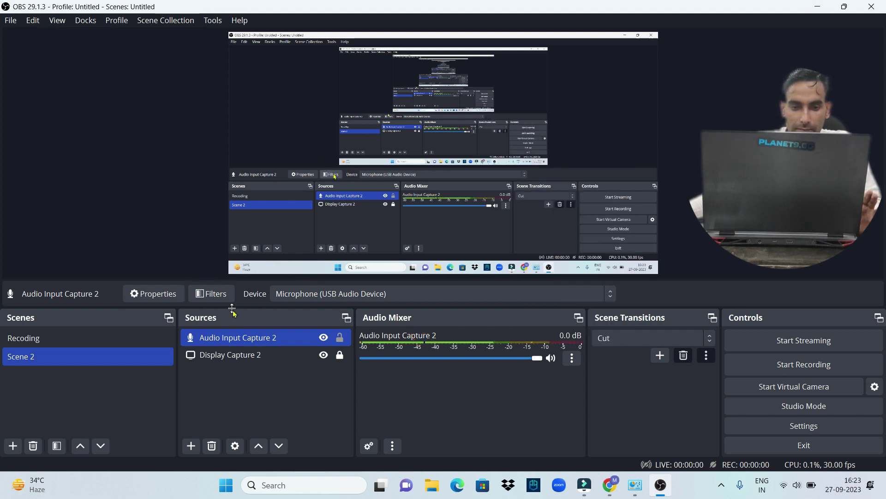
pyautogui.click(205, 294)
pyautogui.click(205, 430)
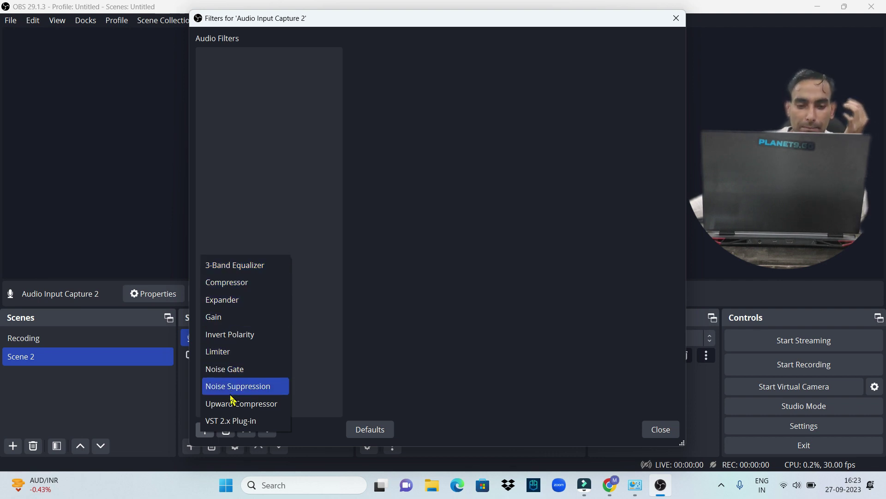
pyautogui.click(224, 418)
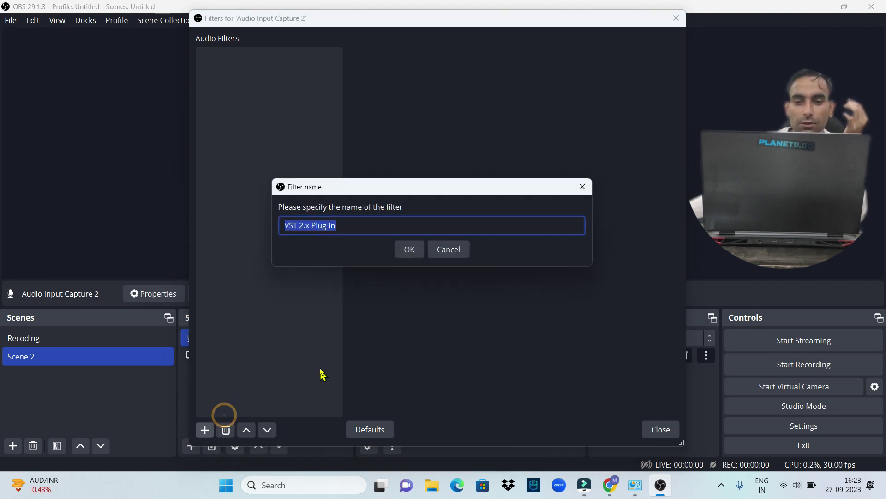
pyautogui.click(409, 254)
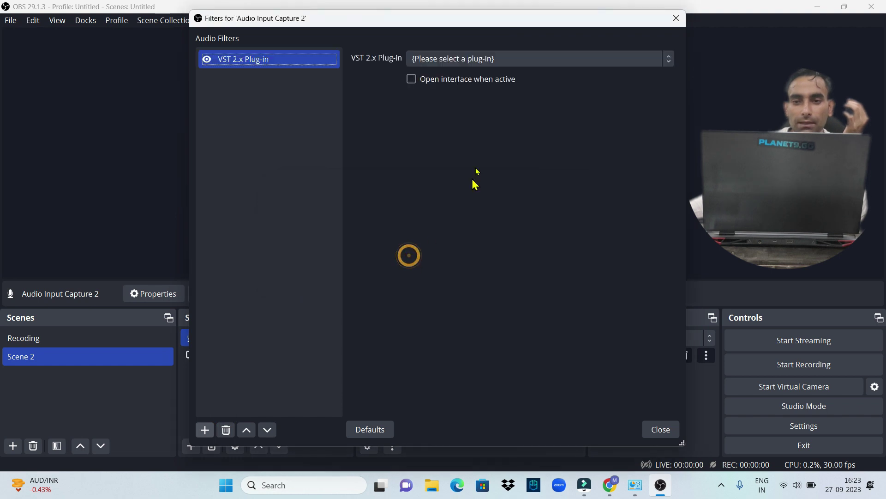
# - Check which plug-ins the VST 2.x filter offers and close the filters window
pyautogui.click(484, 58)
pyautogui.click(484, 59)
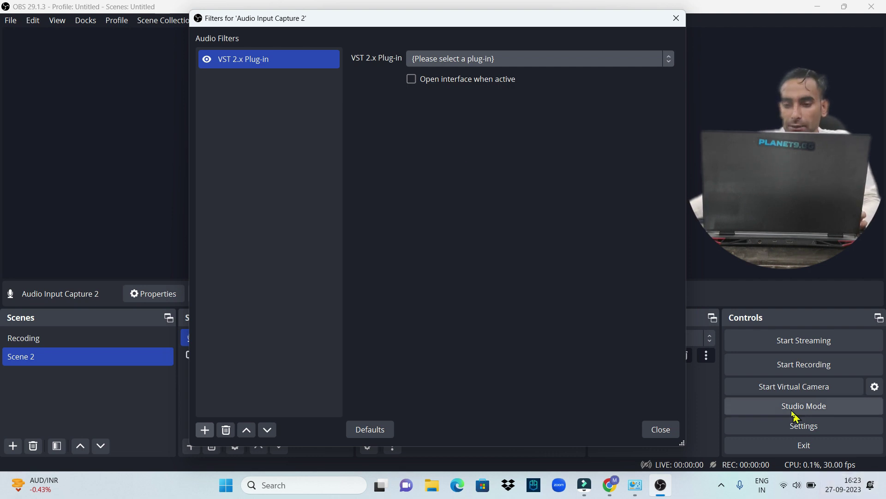
pyautogui.click(658, 433)
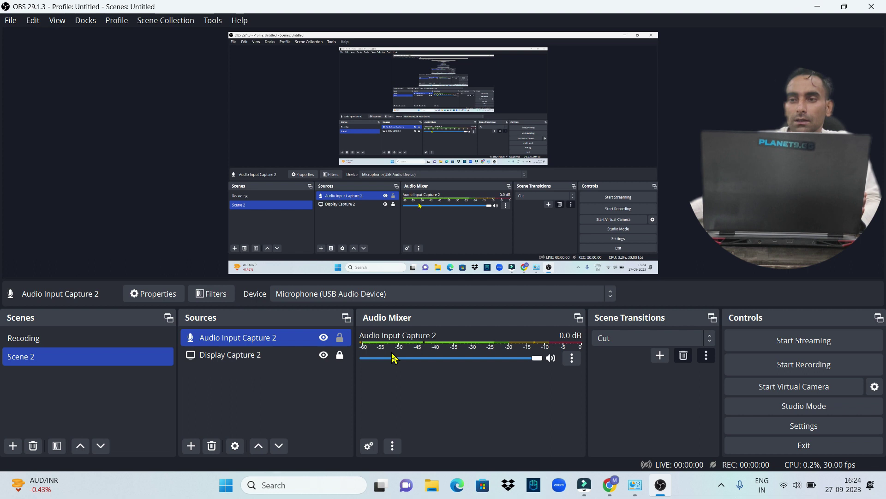
# - Minimize OBS Studio, switch to Chrome and open the GOYO Voice Separator website from the search results
pyautogui.click(817, 7)
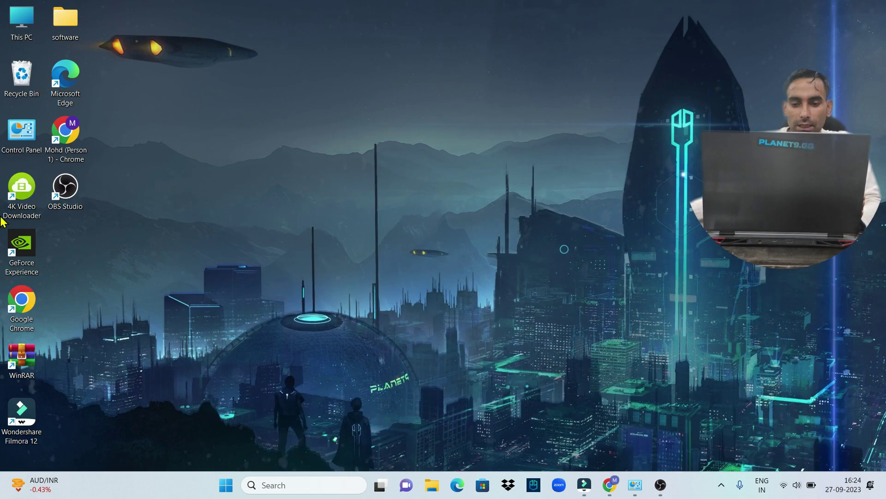
pyautogui.click(610, 485)
pyautogui.scroll(1, 296, 207)
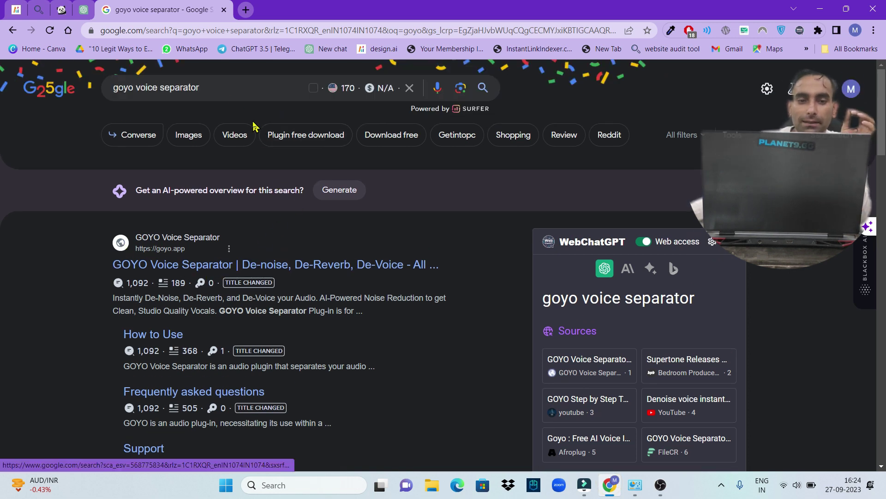
pyautogui.scroll(-1, 224, 275)
pyautogui.scroll(1, 218, 276)
pyautogui.click(213, 267)
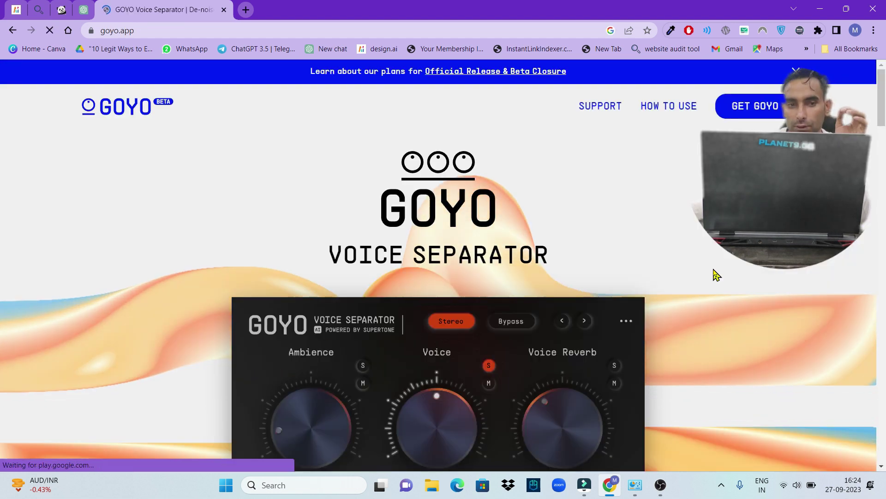
# - Look through the GOYO page and go to the sign-up form for the free open beta
pyautogui.scroll(-3, 425, 288)
pyautogui.scroll(-3, 409, 286)
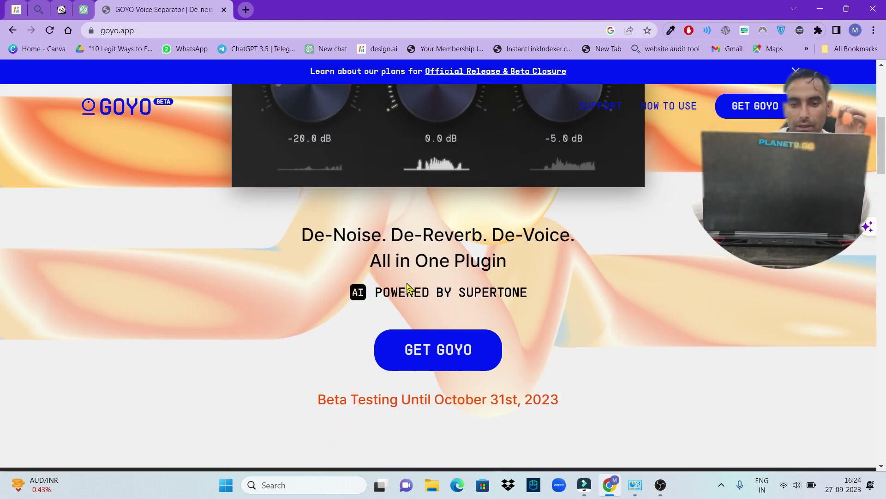
pyautogui.scroll(-2, 409, 288)
pyautogui.scroll(6, 445, 408)
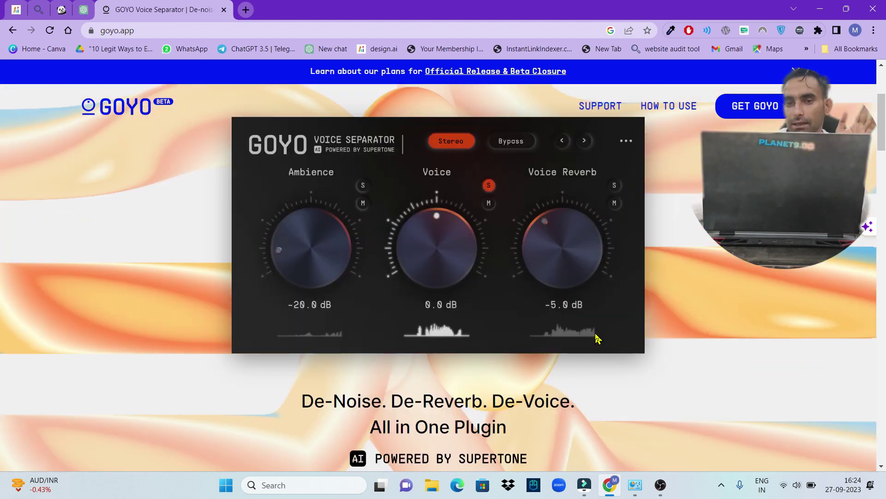
pyautogui.scroll(-3, 482, 441)
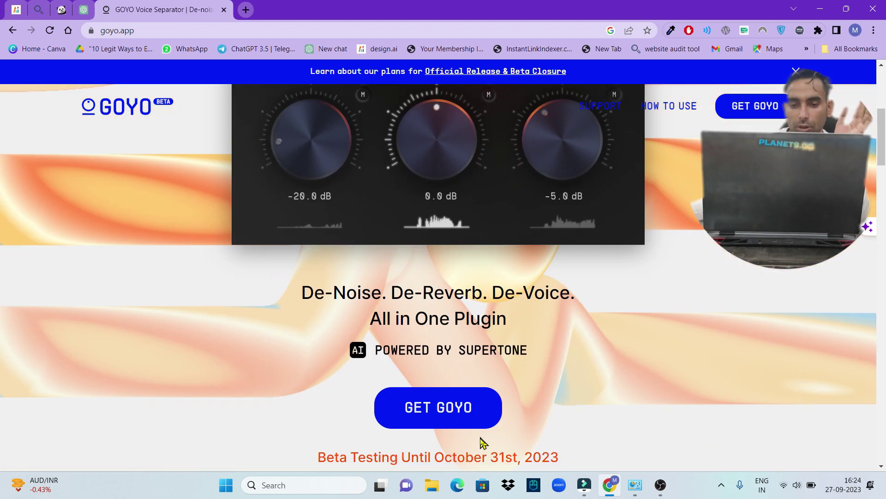
pyautogui.scroll(-6, 414, 404)
pyautogui.click(414, 404)
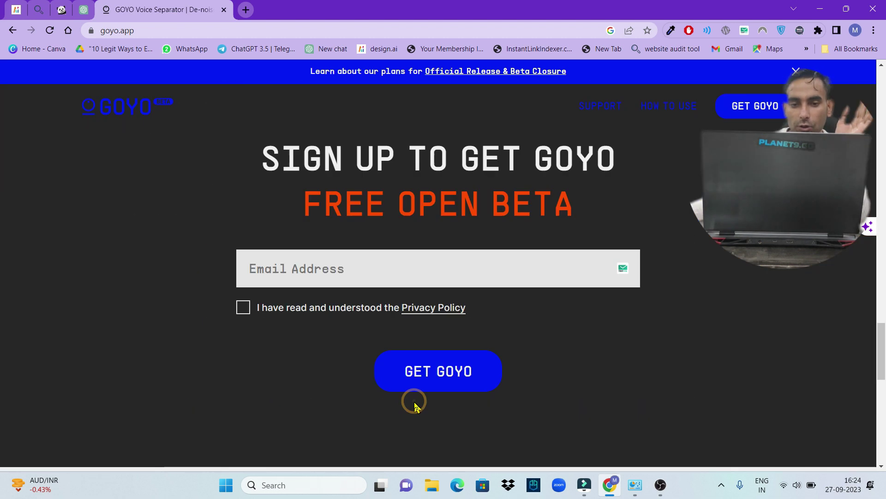
# - Fill in the sign-up e-mail address, accept the privacy policy and request the GOYO beta
pyautogui.click(312, 273)
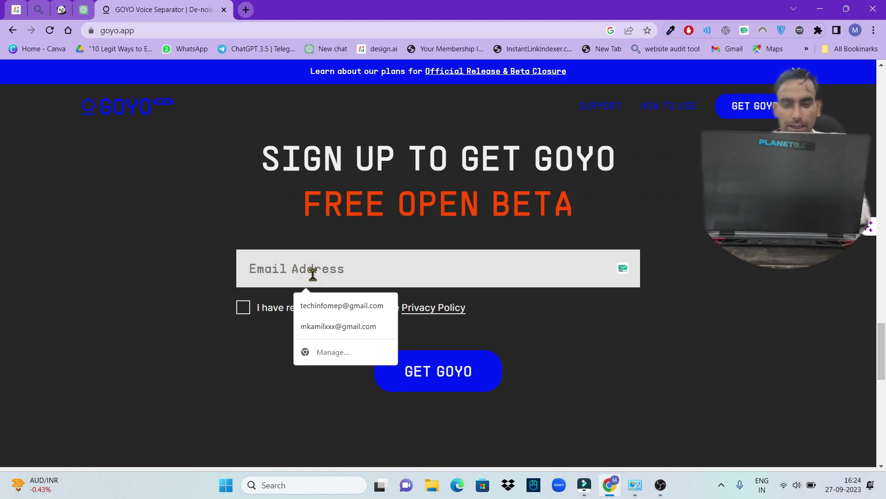
pyautogui.write('md')
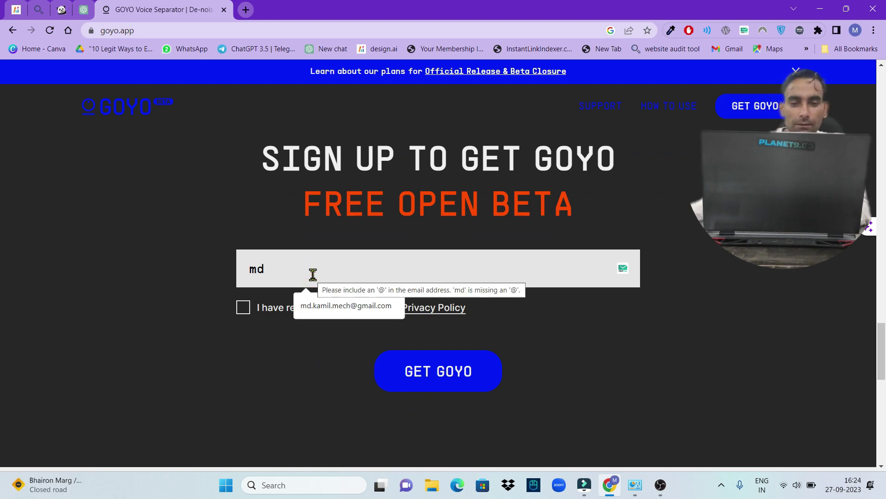
pyautogui.click(332, 311)
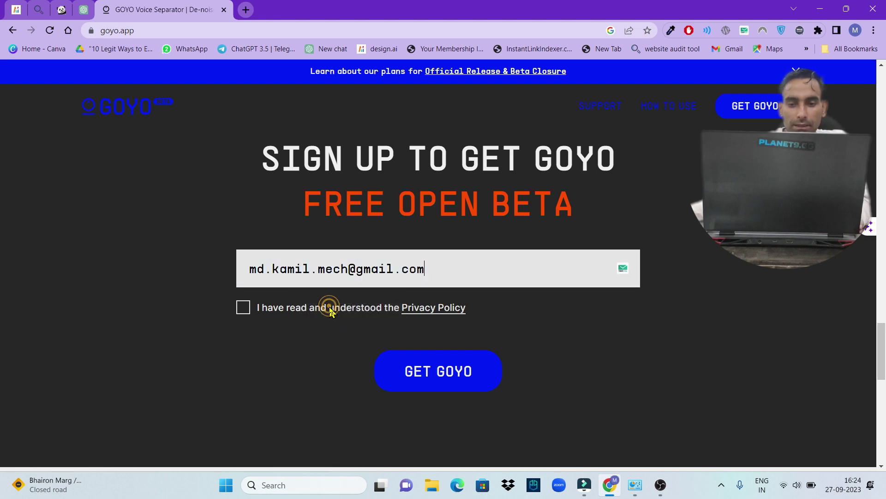
pyautogui.click(239, 311)
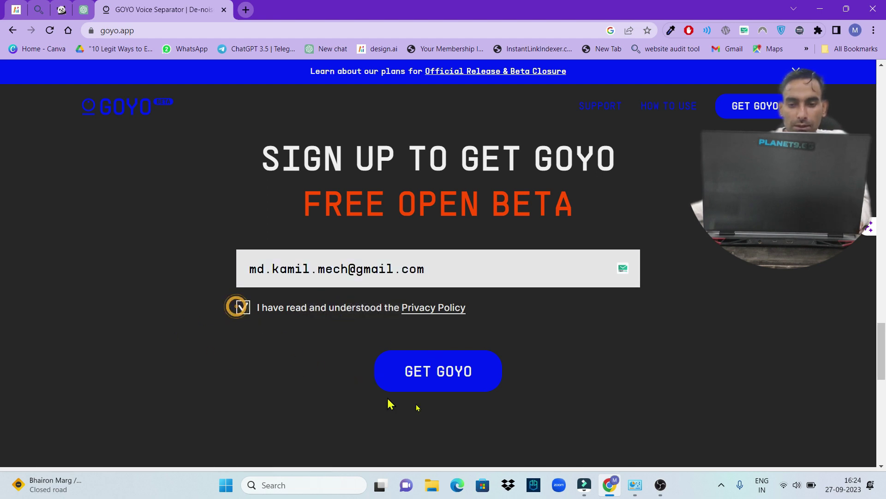
pyautogui.click(432, 372)
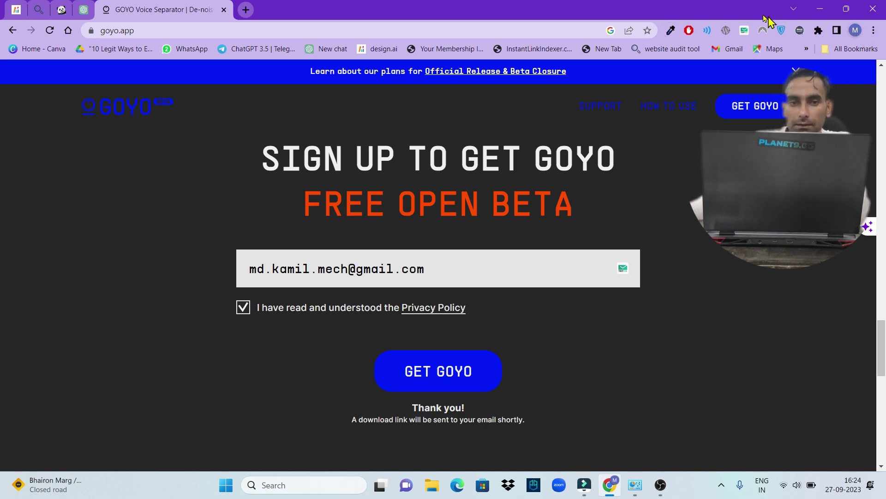
# - Open Gmail in a new browser tab and open the message "Your Download for GOYO Beta"
pyautogui.click(245, 10)
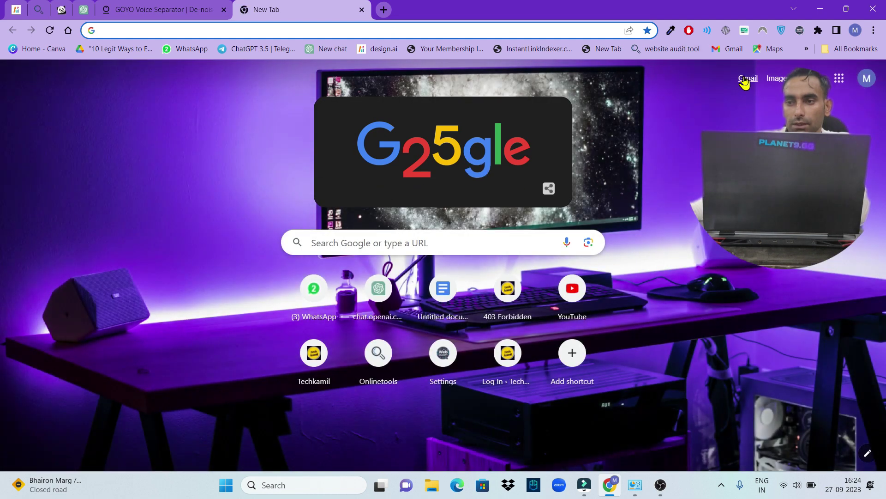
pyautogui.click(747, 79)
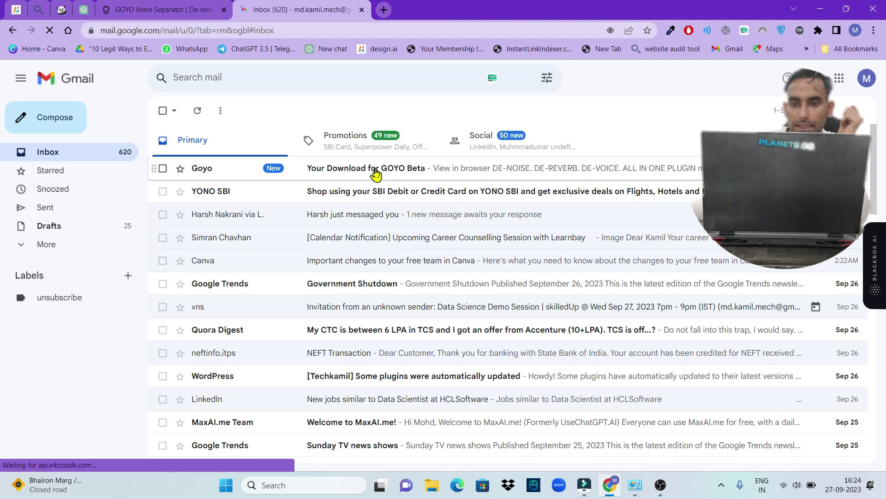
pyautogui.click(375, 173)
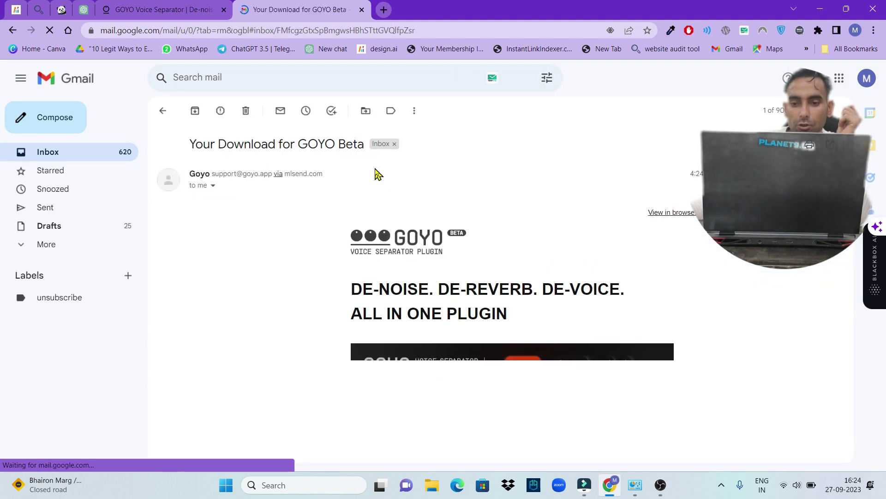
# - Download the Windows version of GOYO from the message and save it as GOYO_Win_v0.9.4 in the Software apk folder
pyautogui.scroll(-7, 411, 296)
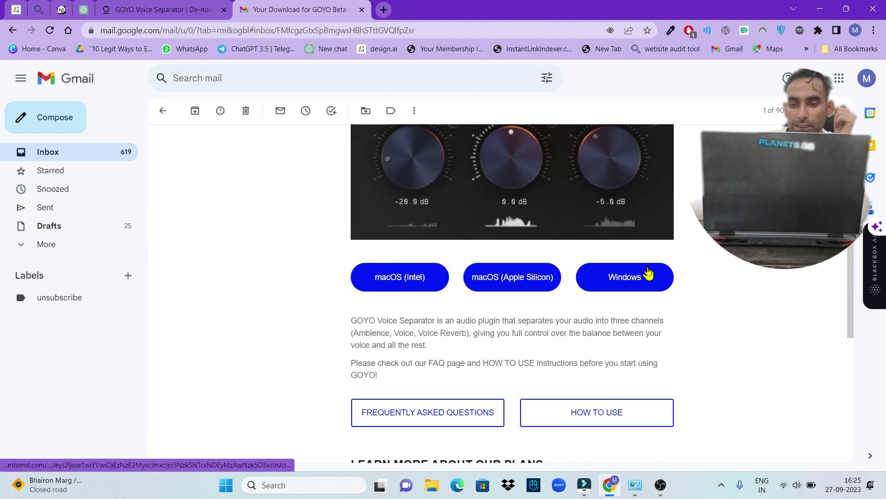
pyautogui.scroll(-3, 625, 278)
pyautogui.scroll(1, 624, 279)
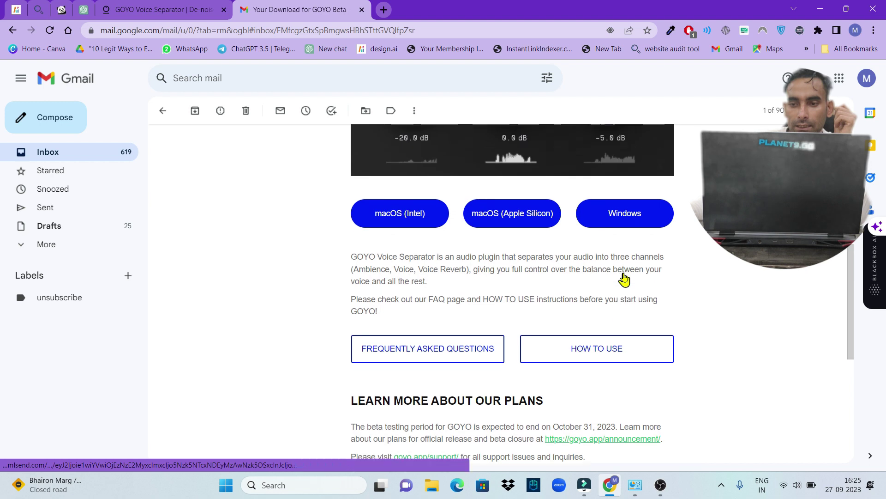
pyautogui.click(610, 236)
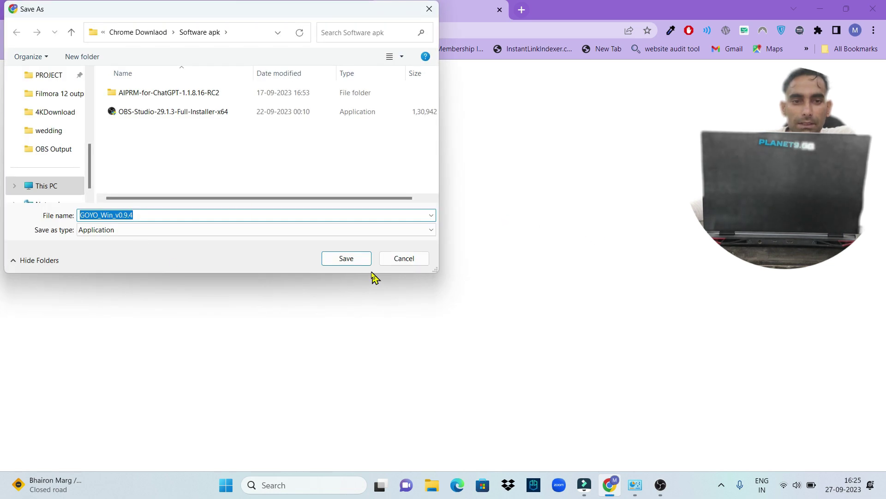
pyautogui.click(348, 262)
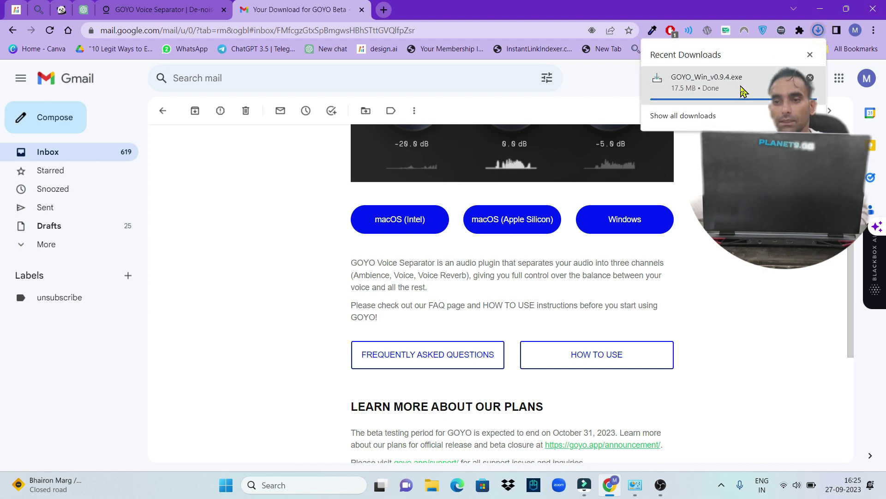
# - Show the downloaded GOYO_Win_v0.9.4 installer in its folder and launch it
pyautogui.click(741, 88)
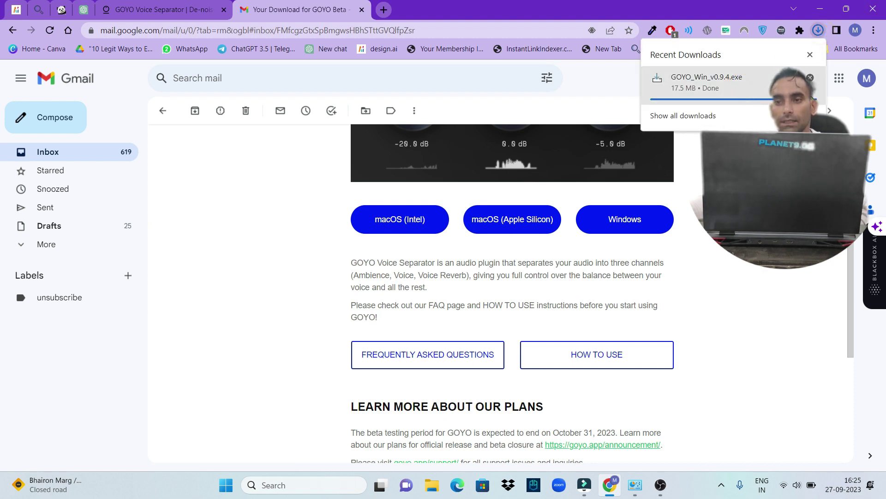
pyautogui.click(736, 94)
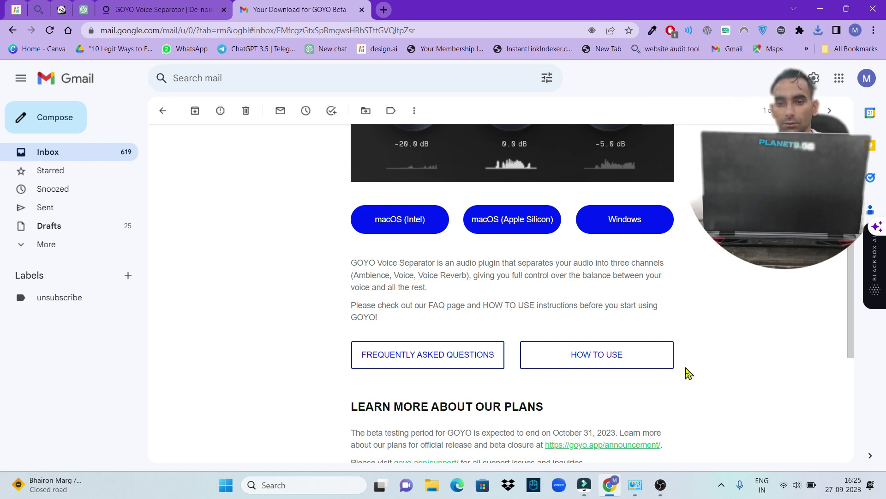
pyautogui.click(818, 30)
pyautogui.click(684, 107)
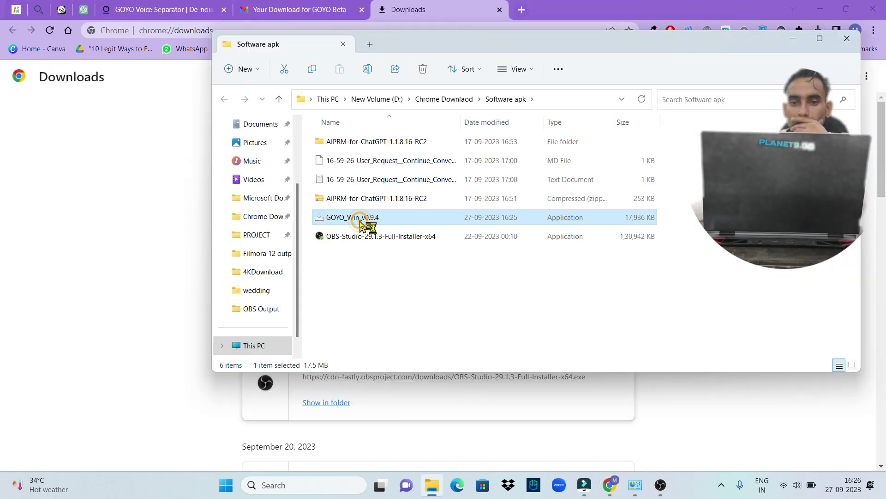
pyautogui.doubleClick(362, 221)
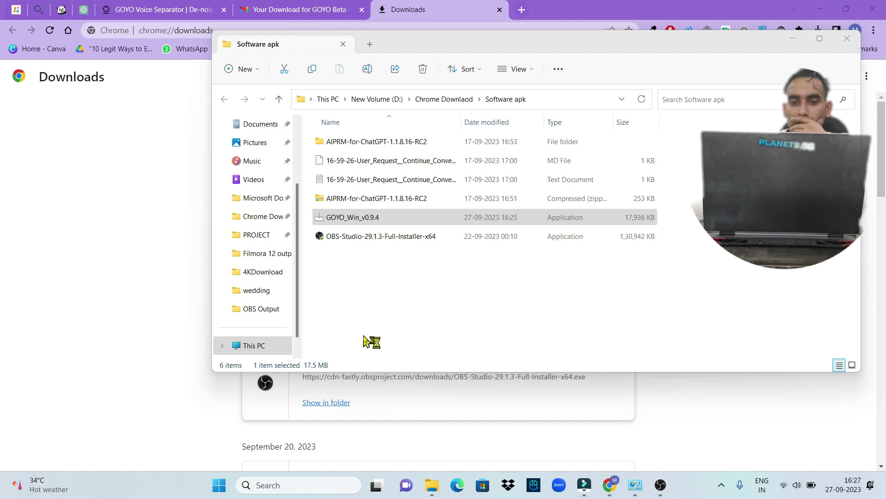
# - Install GOYO version 0.9.4 into the default VST, VST3 and AAX folders and finish the setup
pyautogui.click(335, 297)
pyautogui.click(503, 332)
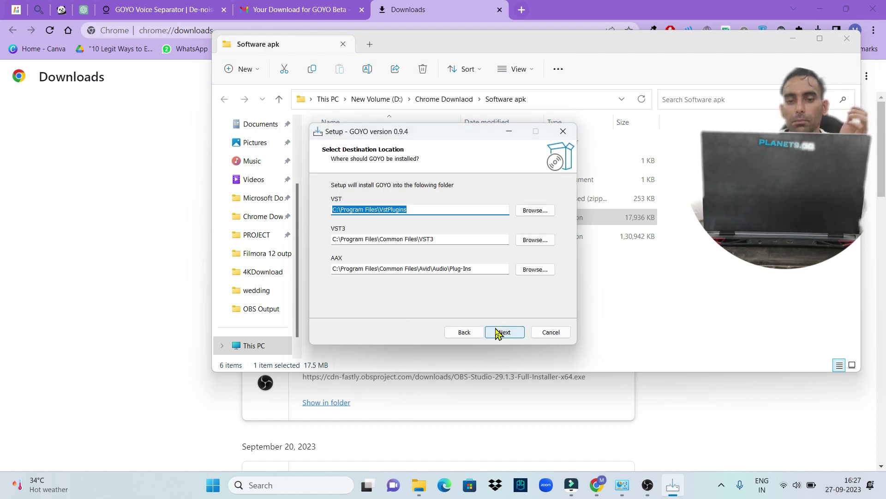
pyautogui.click(498, 333)
pyautogui.click(498, 333)
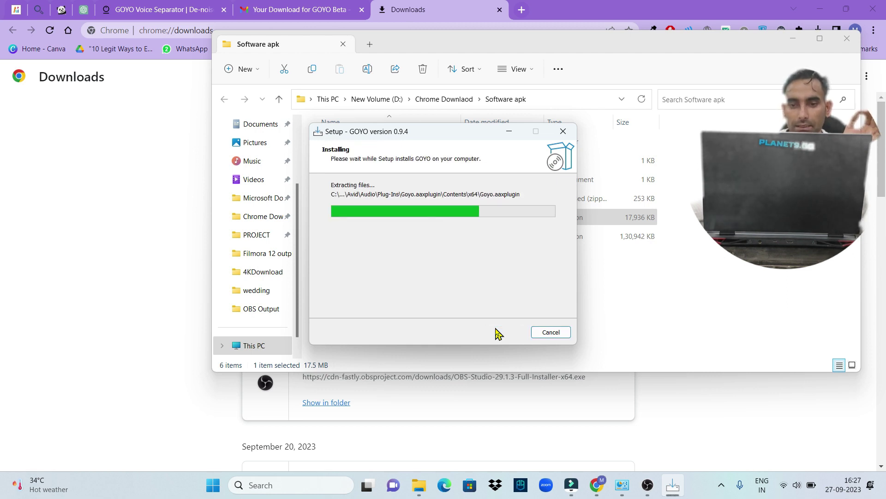
pyautogui.click(497, 333)
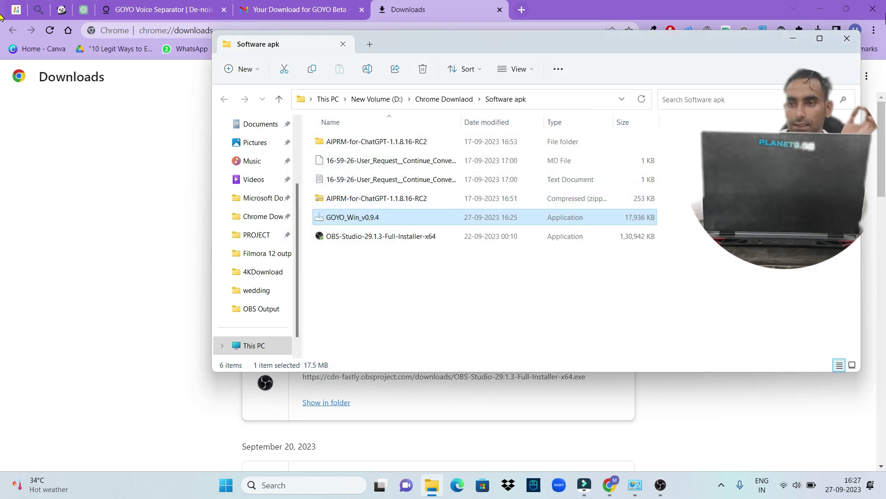
# - Minimize File Explorer, switch to OBS Studio and select the Goyo plug-in for the audio input capture's VST 2.x filter
pyautogui.click(790, 38)
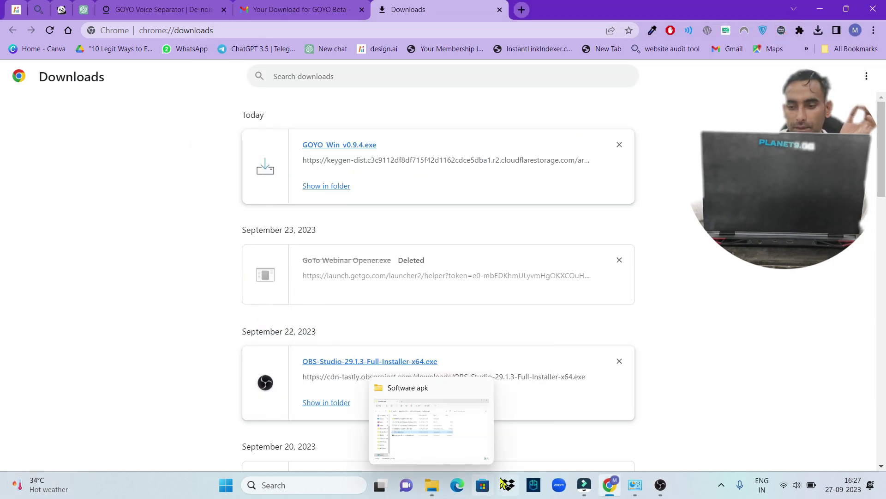
pyautogui.click(661, 485)
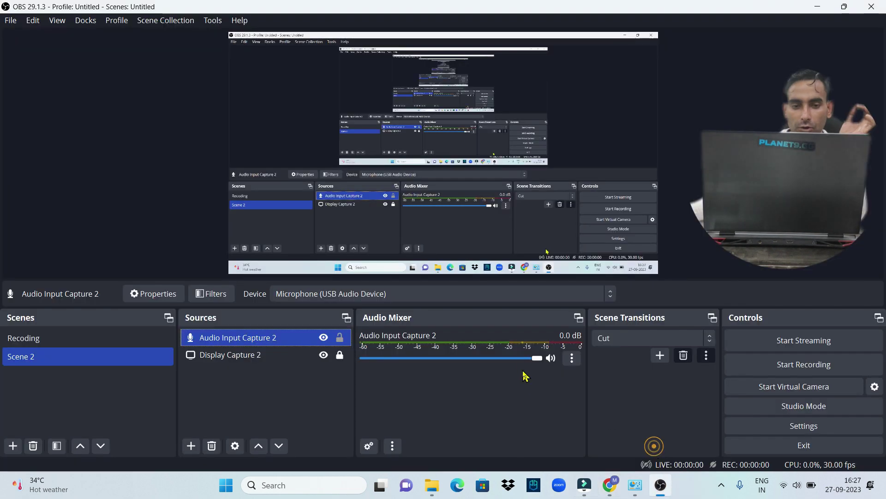
pyautogui.click(255, 337)
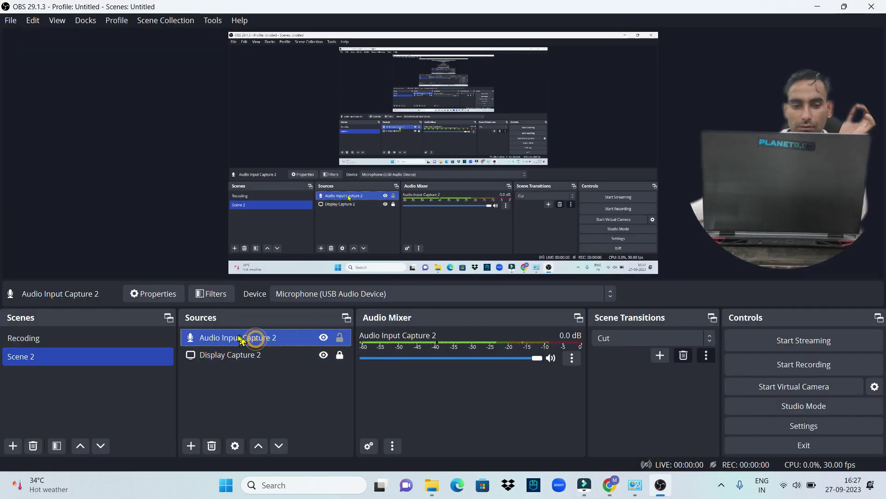
pyautogui.click(217, 294)
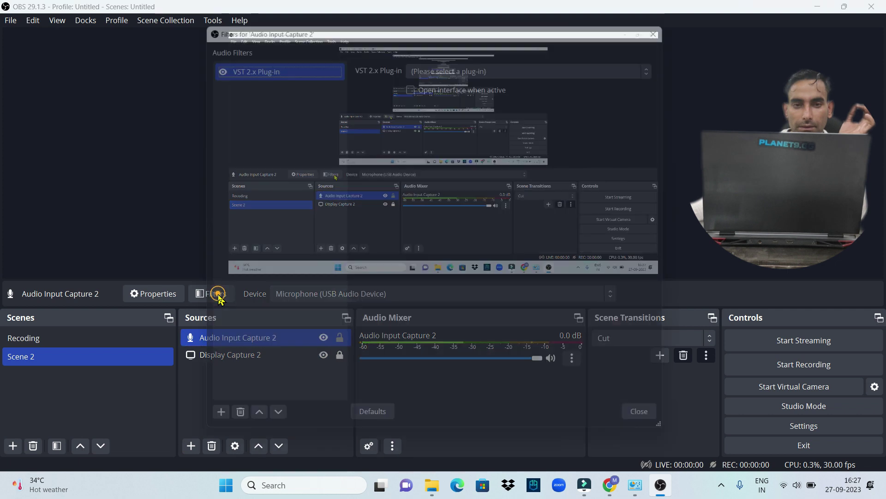
pyautogui.click(462, 59)
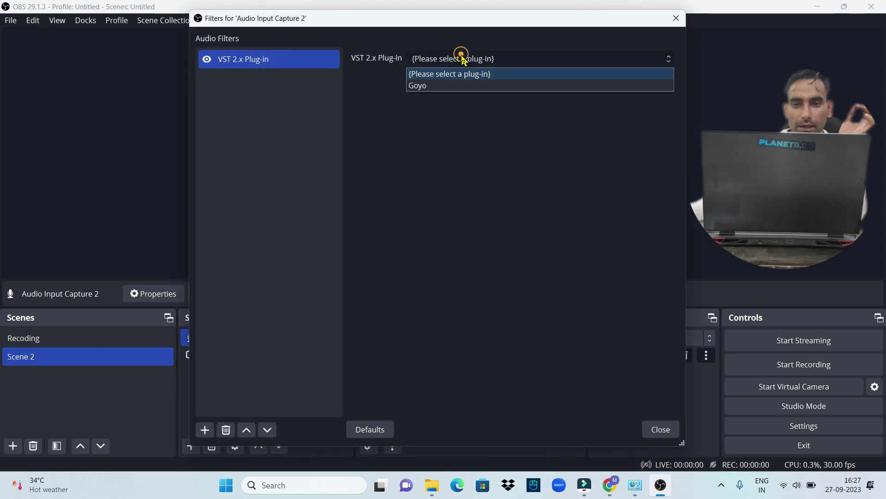
pyautogui.click(436, 90)
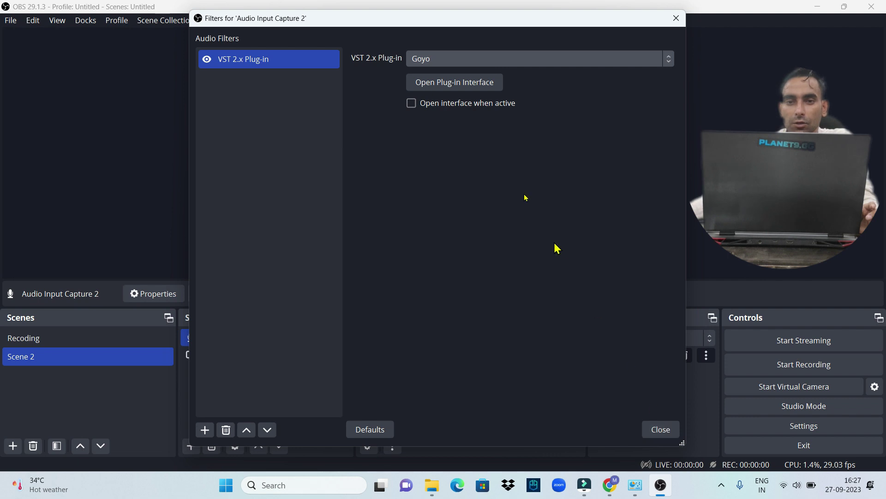
# - Open the Goyo plug-in interface, set it to Stereo, and toggle Bypass on and back off
pyautogui.click(444, 83)
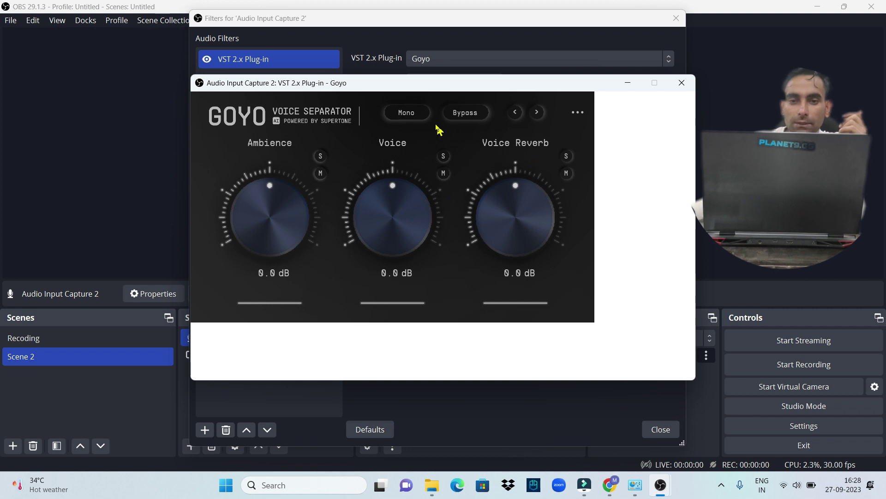
pyautogui.click(421, 118)
pyautogui.click(465, 116)
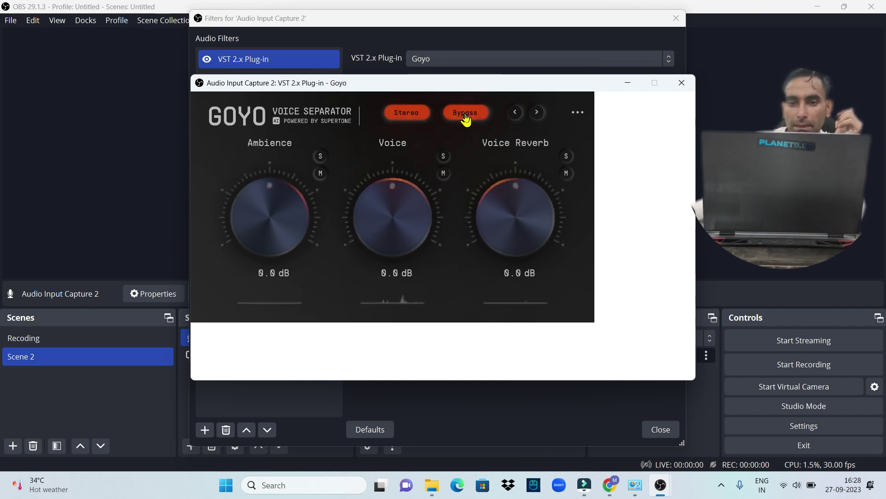
pyautogui.click(465, 117)
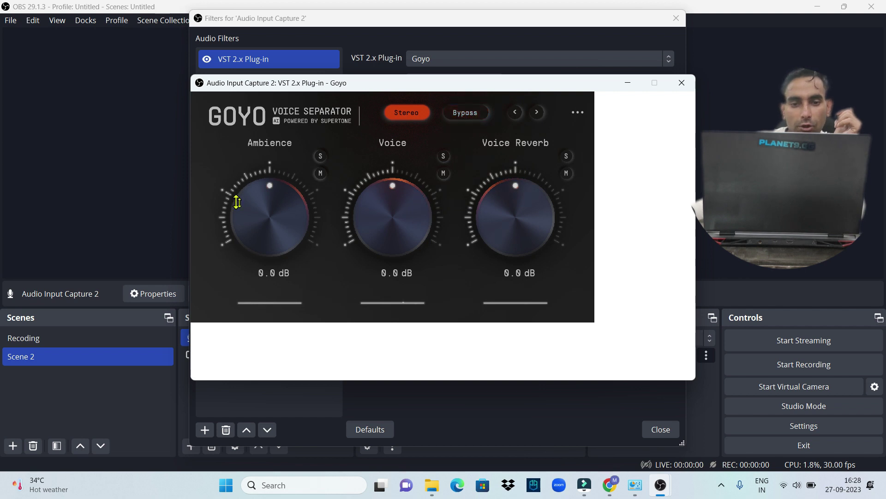
# - Lower the Ambience level to -inf dB and raise the Voice level to about 7.4 dB
pyautogui.moveTo(275, 171); pyautogui.dragTo(217, 289)
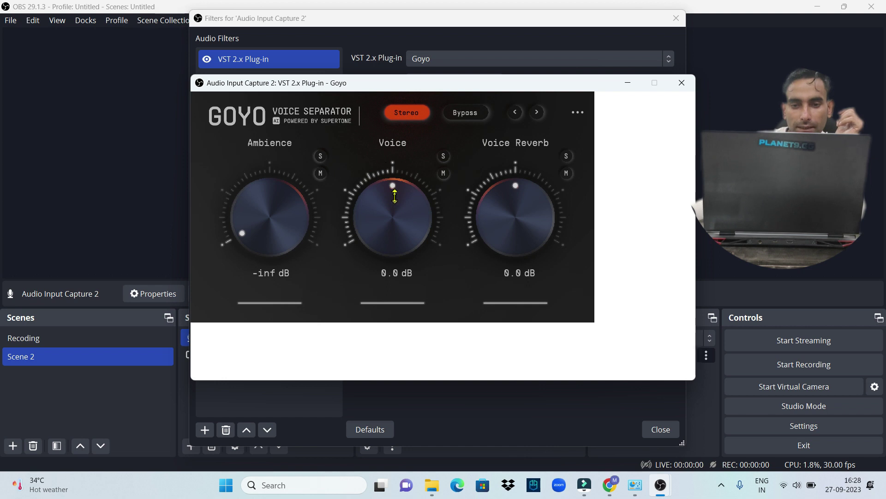
pyautogui.moveTo(394, 164); pyautogui.dragTo(442, 184)
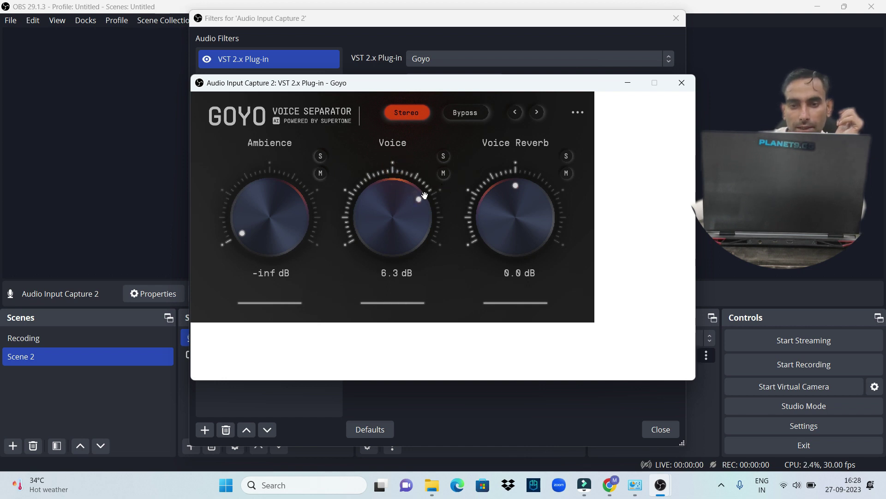
pyautogui.moveTo(431, 196); pyautogui.dragTo(457, 224)
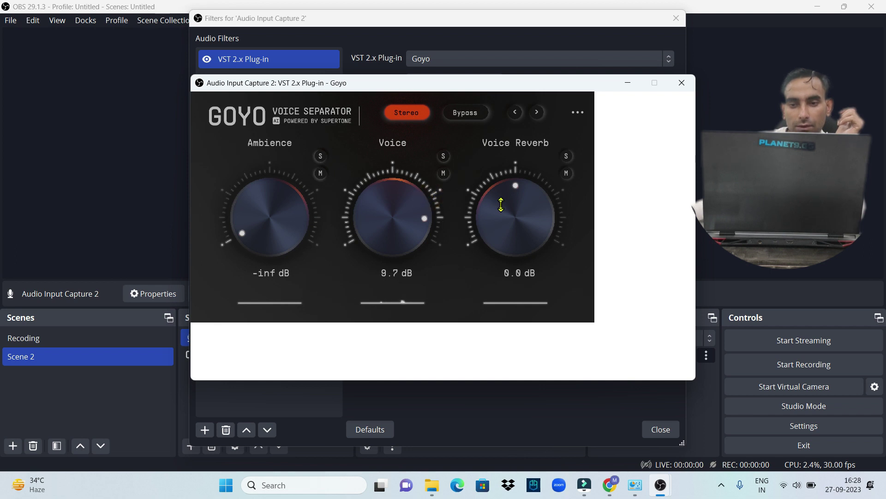
pyautogui.moveTo(393, 275); pyautogui.dragTo(421, 290)
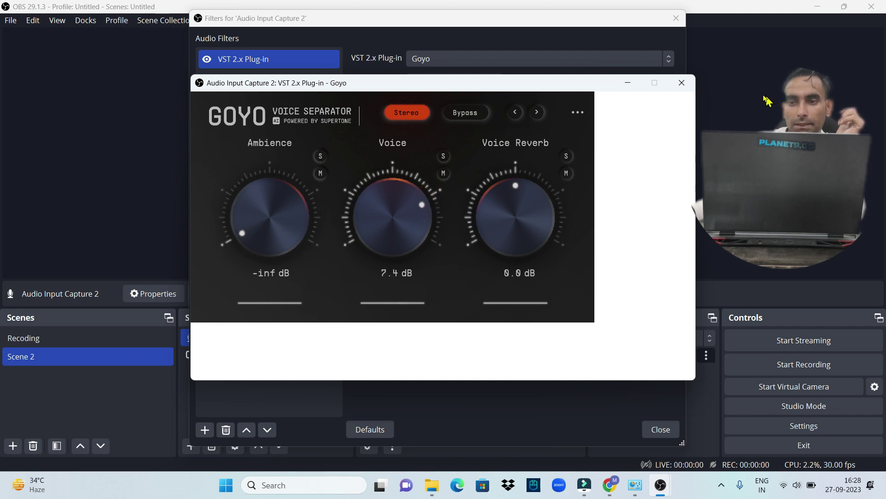
# - Close the plug-in interface and filters windows and start recording
pyautogui.click(680, 85)
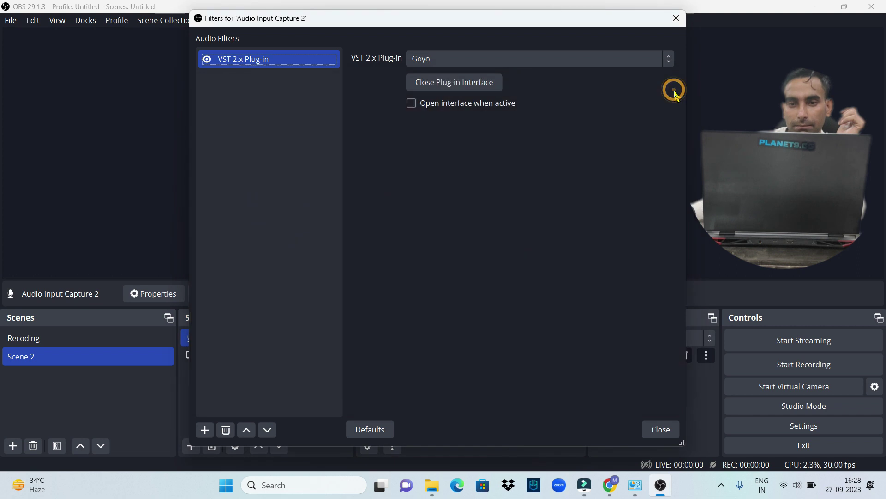
pyautogui.click(676, 18)
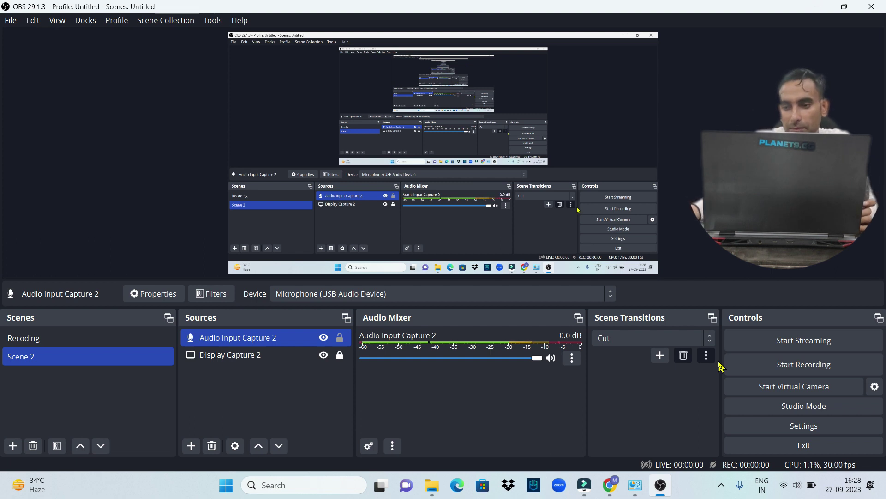
pyautogui.click(798, 367)
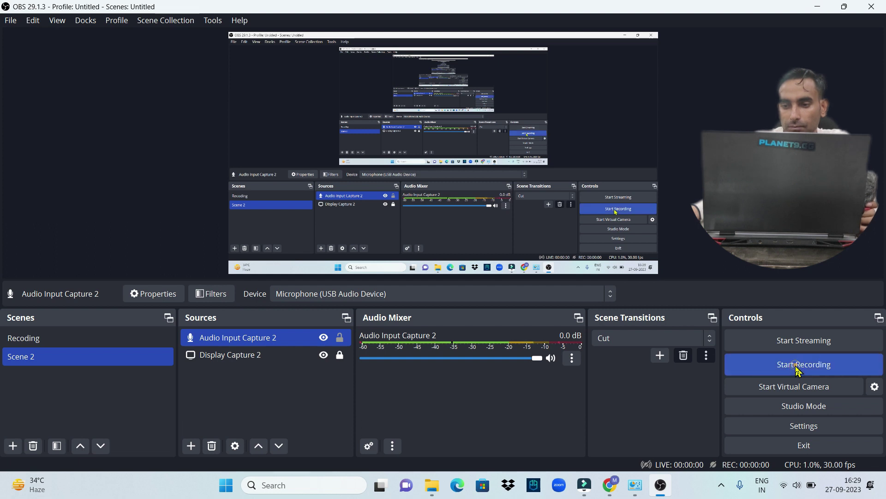